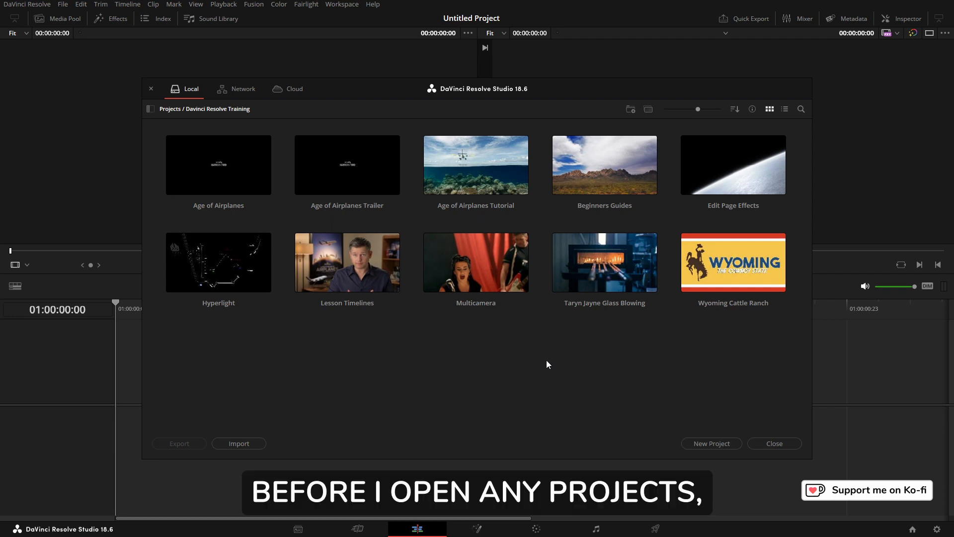
Step: Check the Dynamic Project Switching option in the project manager's context menu
right_click(431, 337)
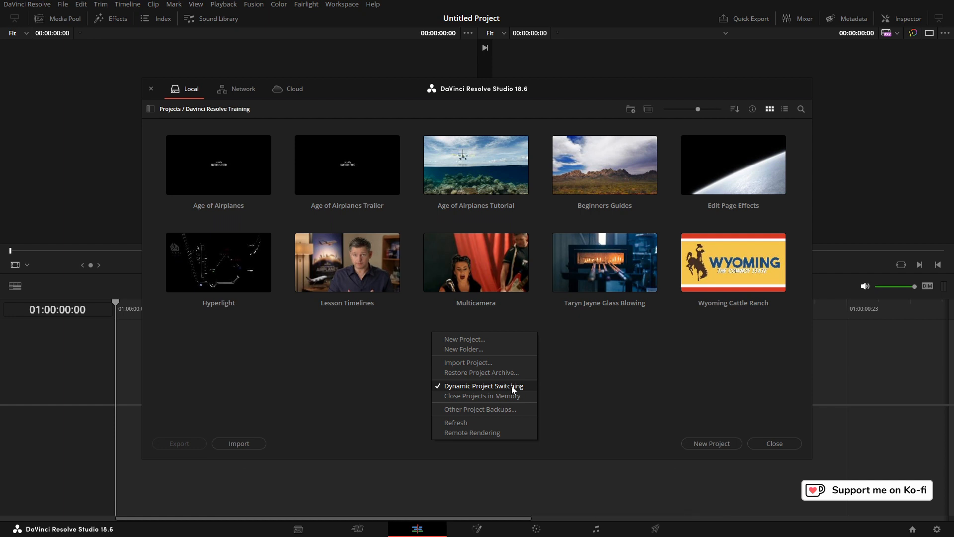
click(590, 367)
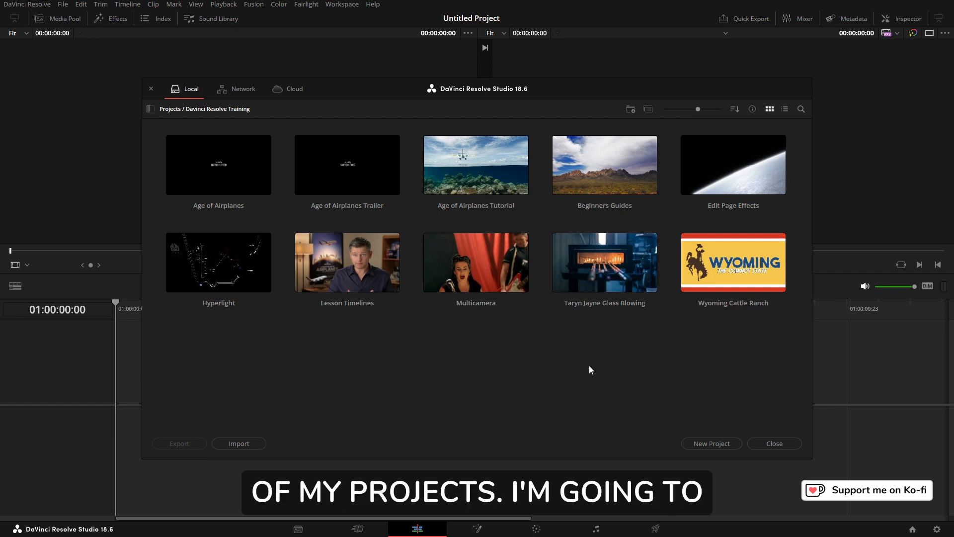
Step: Open the Taryn Jayne Glass Blowing project and also the Beginners Guides project from the project manager
double_click(608, 267)
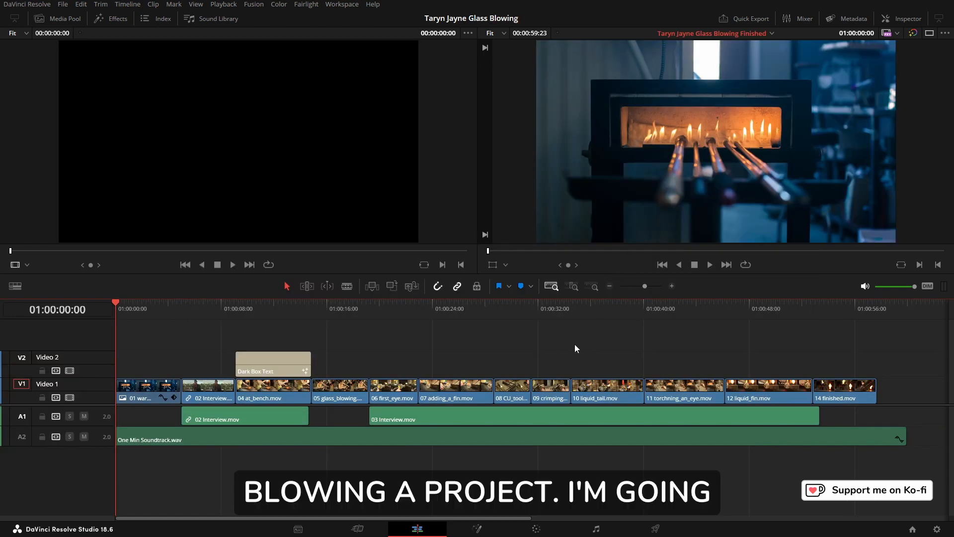
key(shift+1)
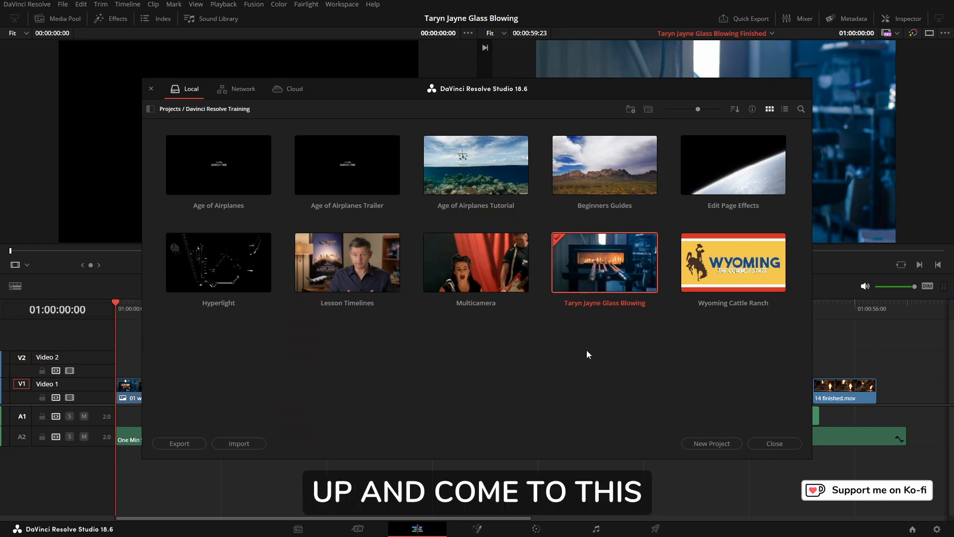
double_click(595, 166)
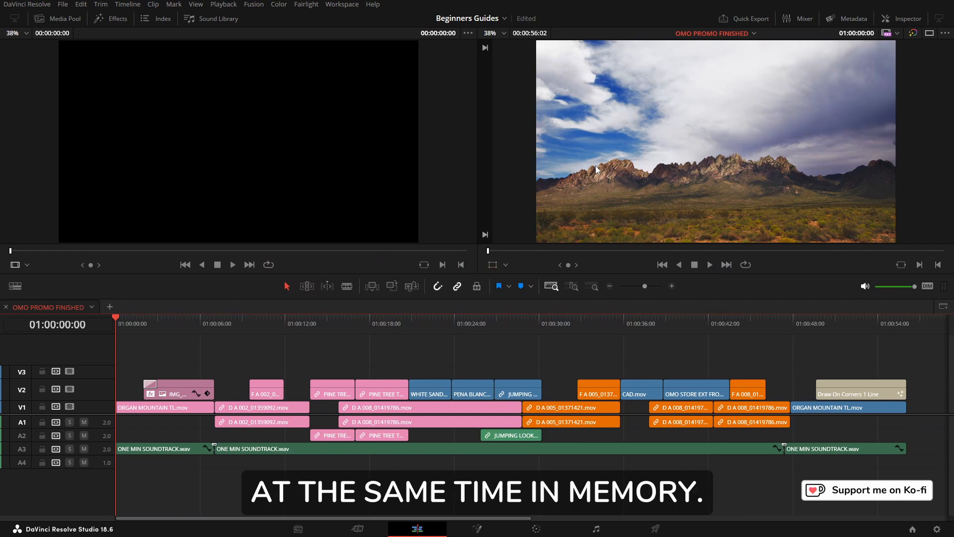
Step: Switch to the Taryn Jayne Glass Blowing project and copy its opening clips together with the Dark Box Text title
click(505, 20)
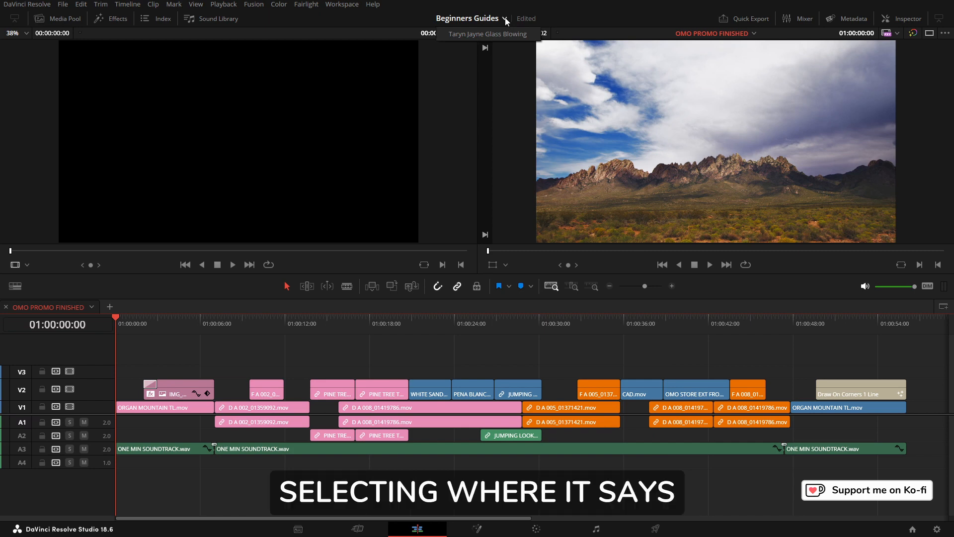
click(481, 35)
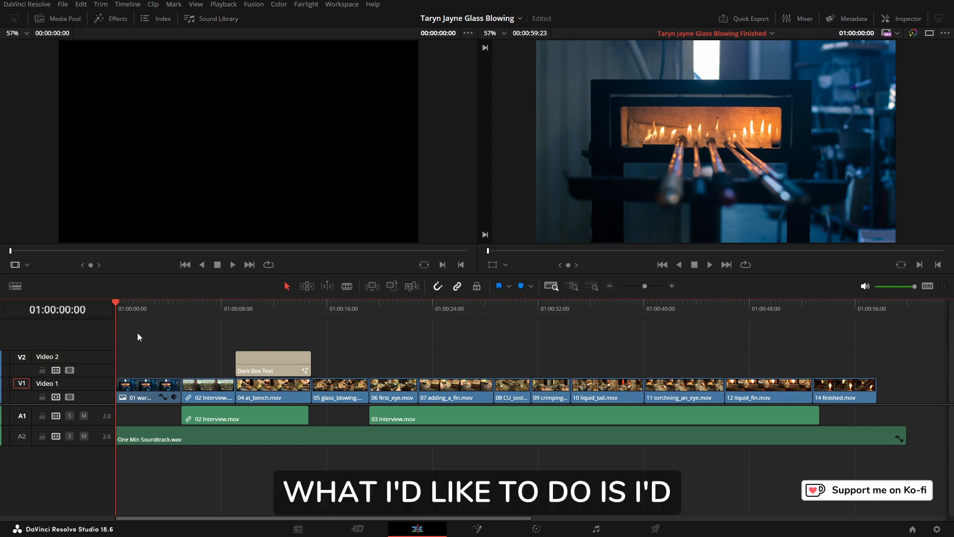
drag(137, 332, 264, 410)
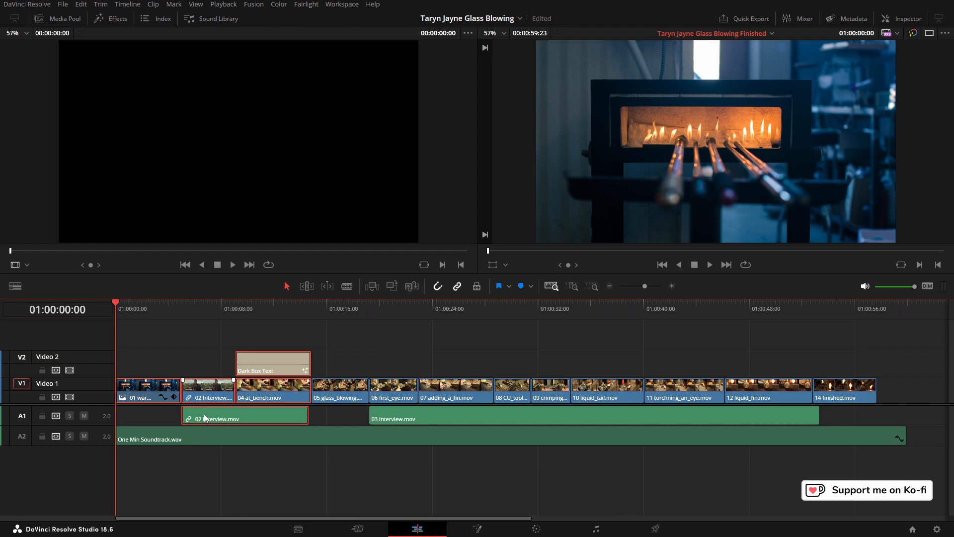
right_click(265, 371)
click(288, 169)
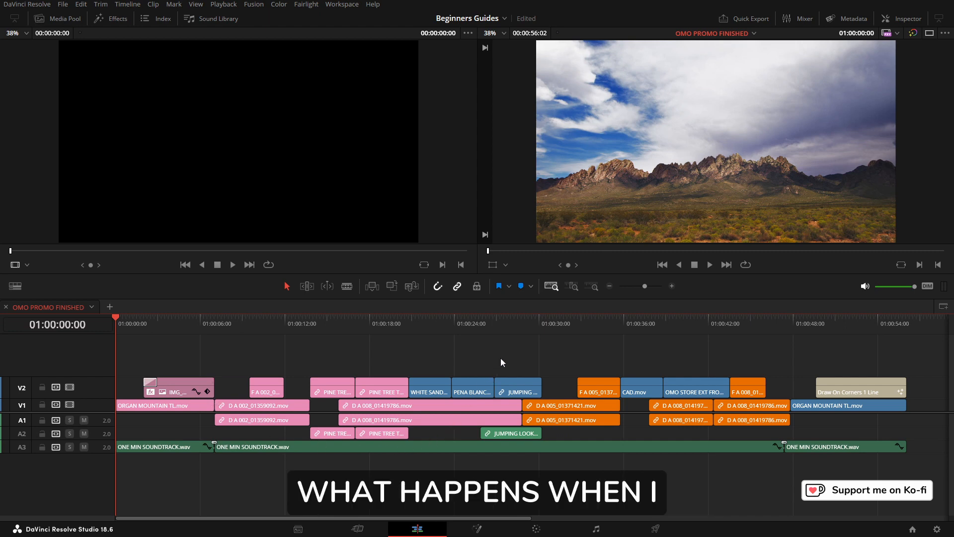
Step: Paste the copied clips into the Beginners Guides timeline and undo the paste
right_click(234, 354)
click(255, 360)
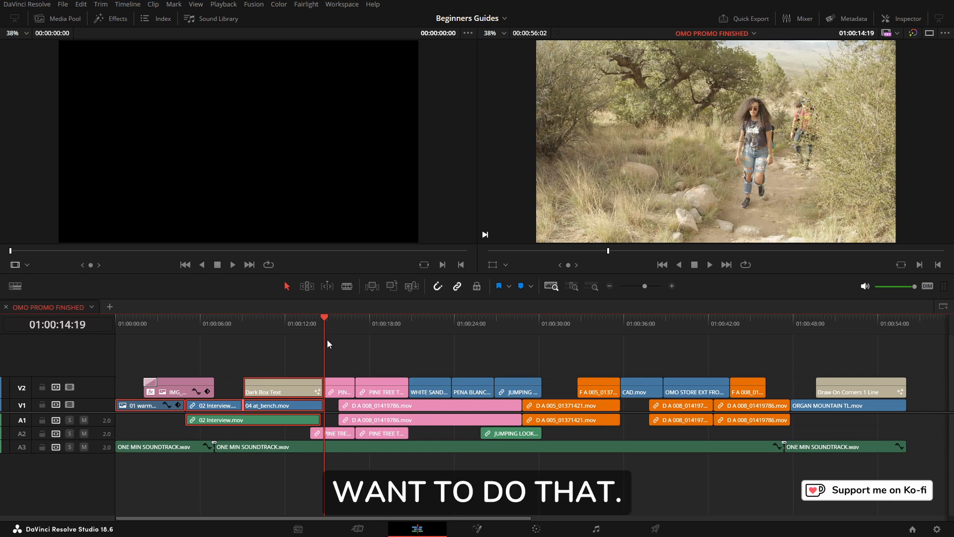
key(ctrl+z)
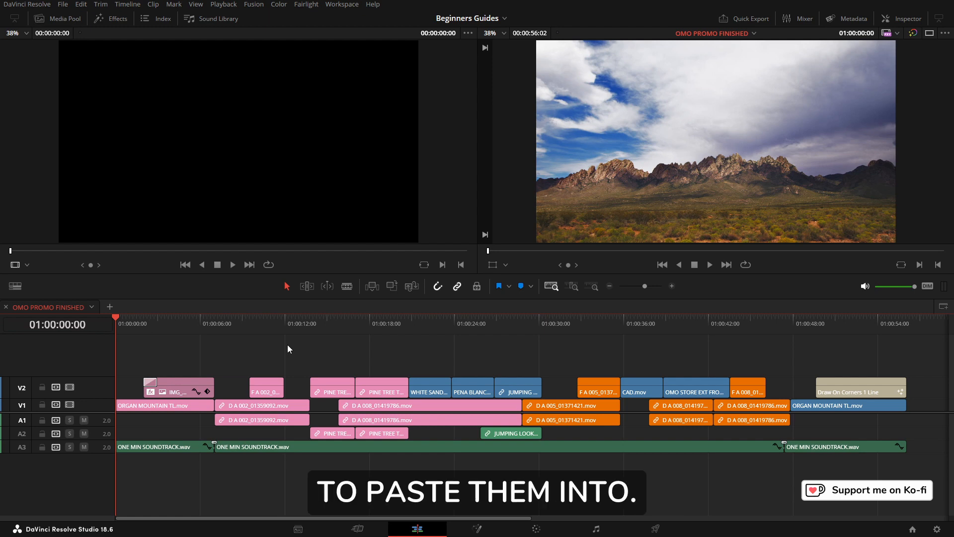
Step: Add one video track above Video 2 and one Mono audio track below Audio 3
right_click(99, 387)
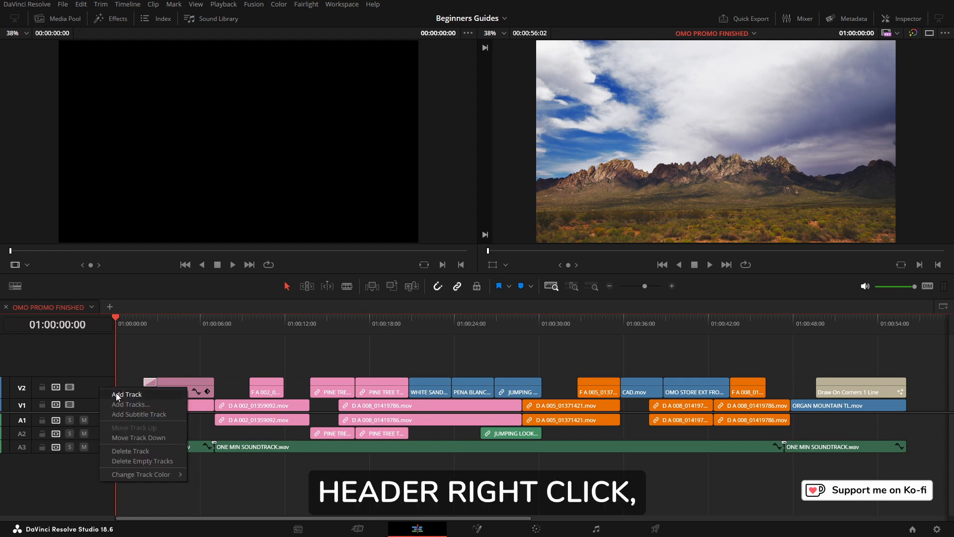
click(132, 406)
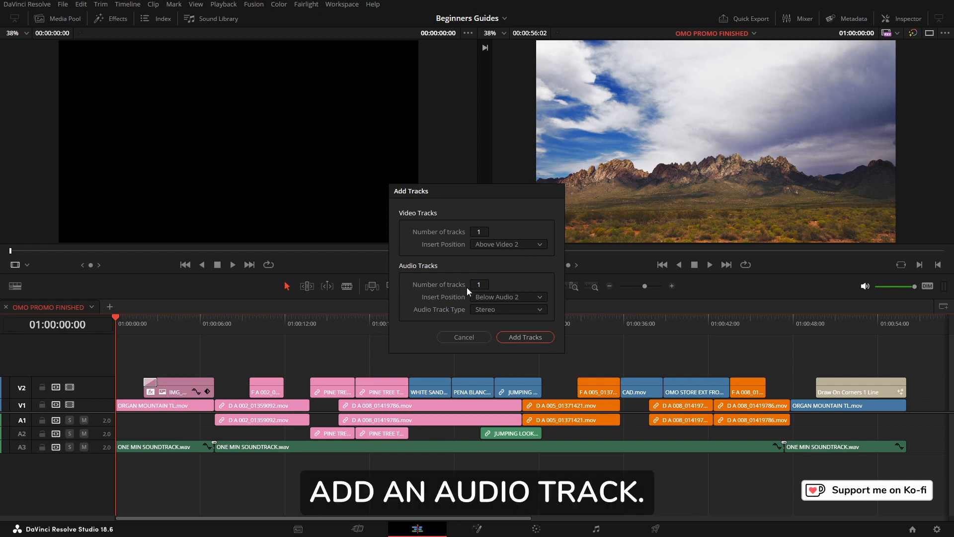
click(541, 297)
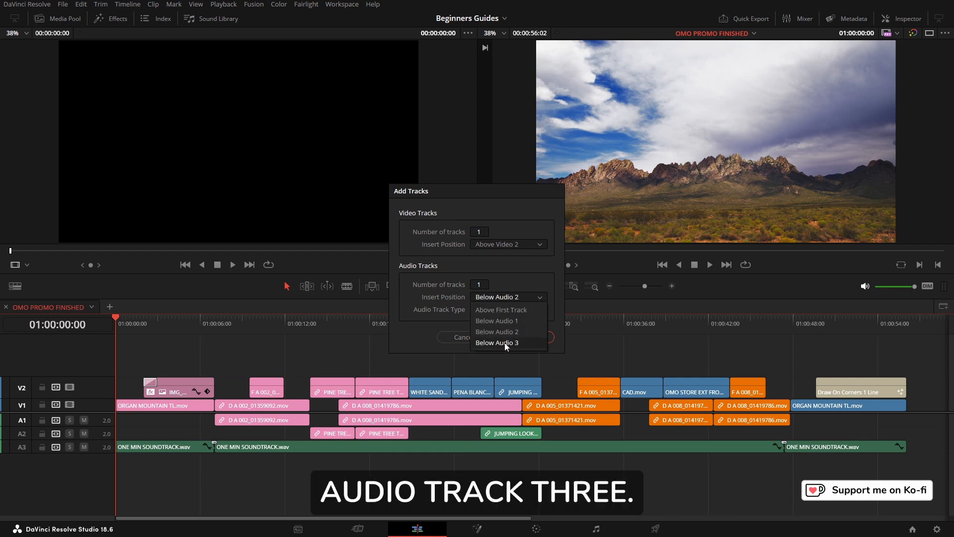
click(505, 343)
click(538, 311)
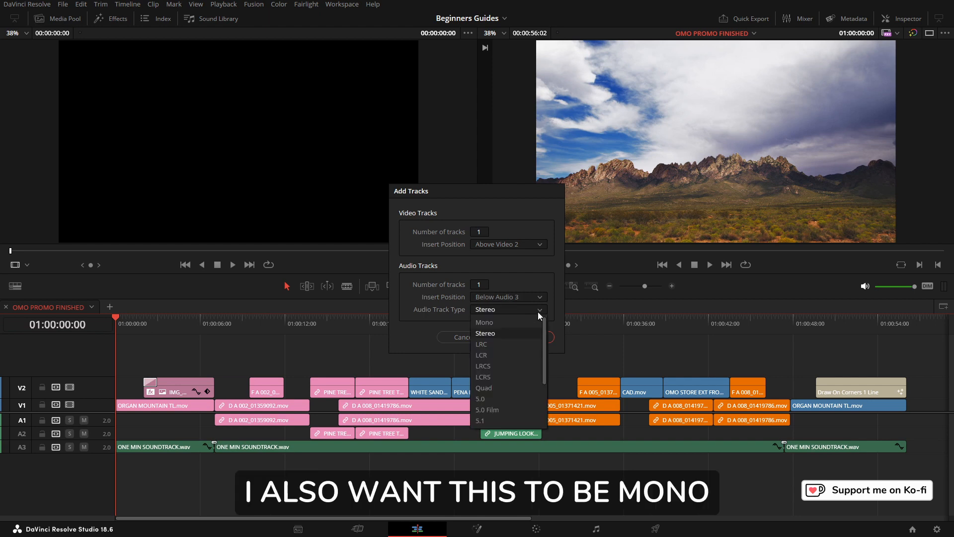
click(491, 323)
click(518, 337)
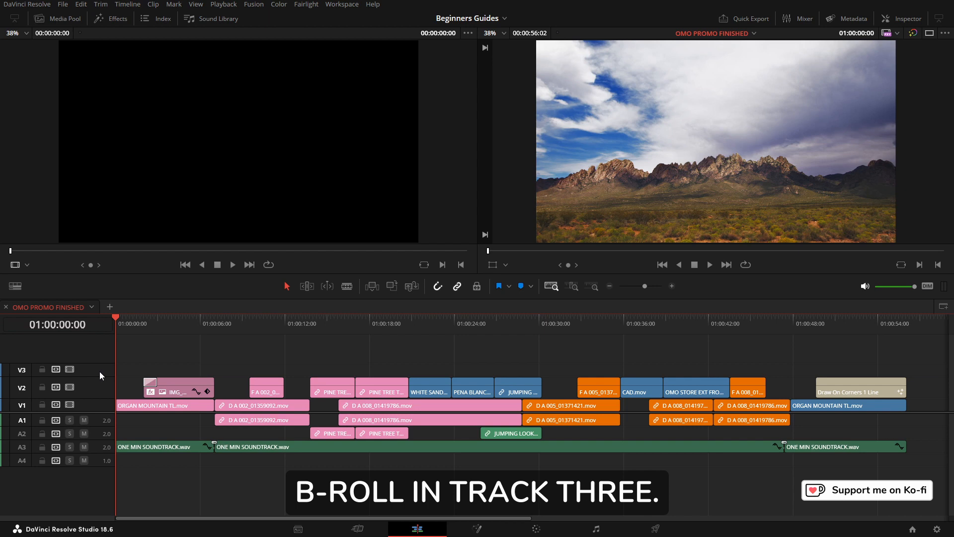
Step: Target only V3 and A4 with the auto track selectors and paste the copied clips at the timeline start
alt+click(56, 370)
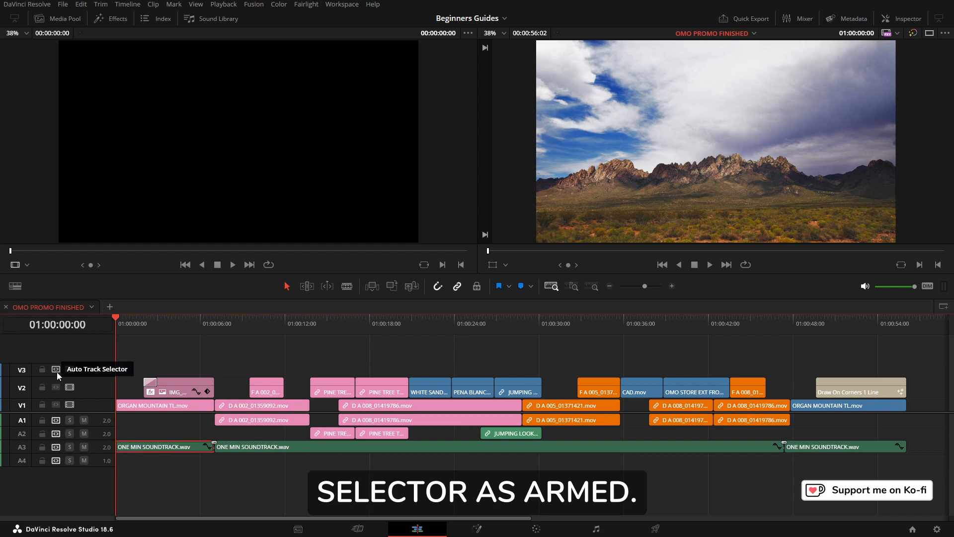
alt+click(55, 460)
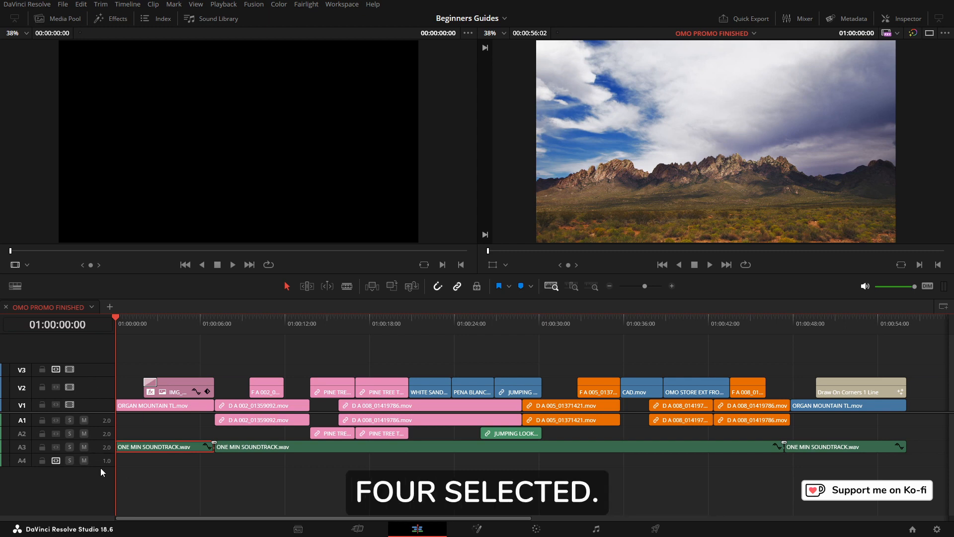
right_click(134, 351)
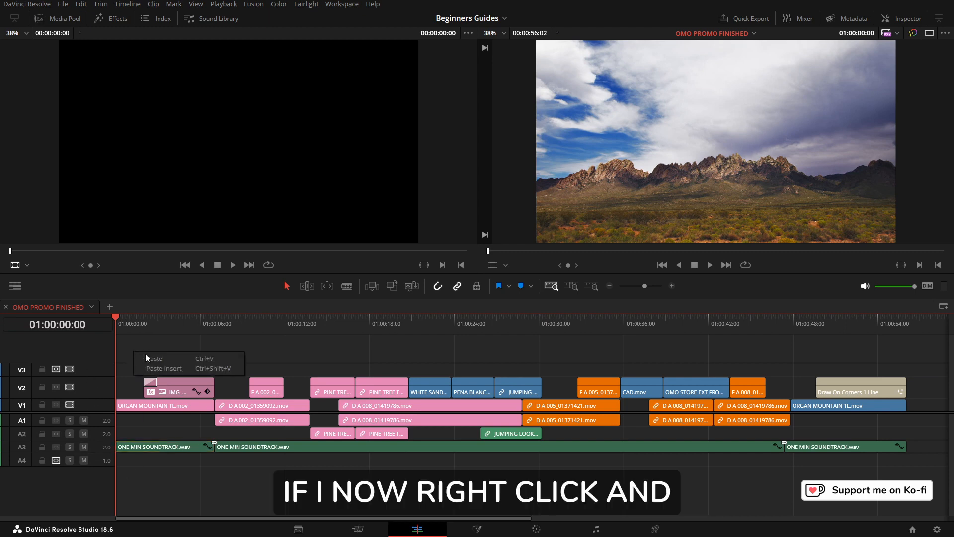
click(156, 358)
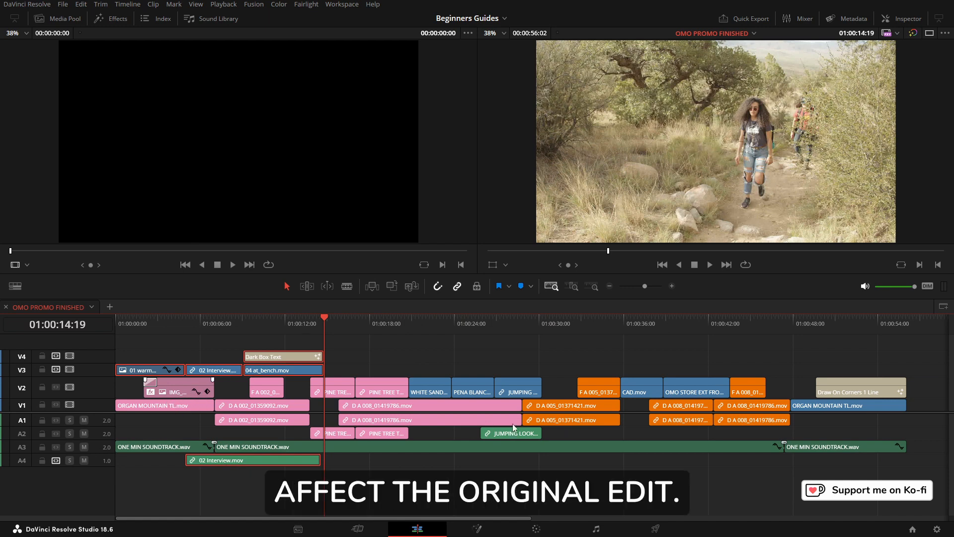
mouse_move(132, 327)
mouse_down()
mouse_move(123, 327)
mouse_move(141, 327)
mouse_up()
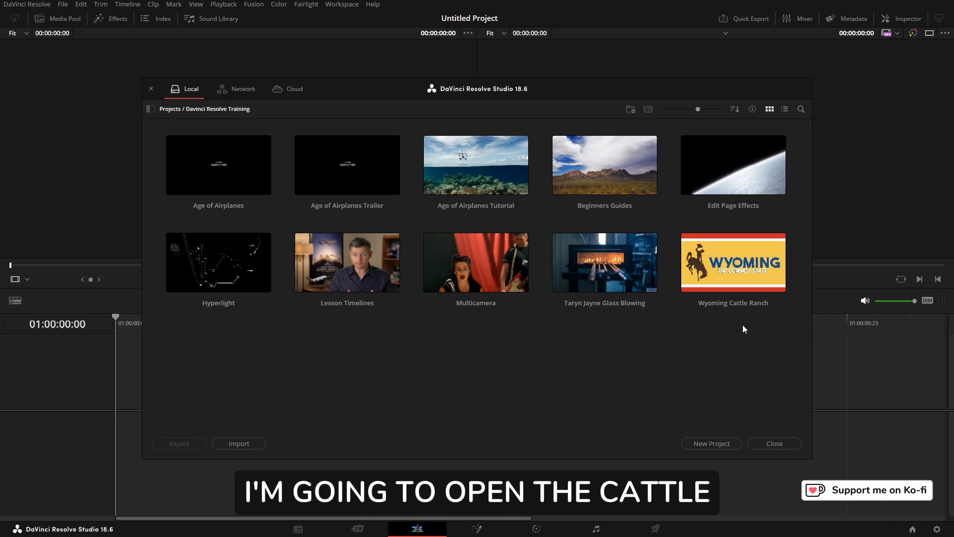
Step: Open the Wyoming Cattle Ranch project and switch between its Creative Looks and Secondaries timelines
double_click(733, 253)
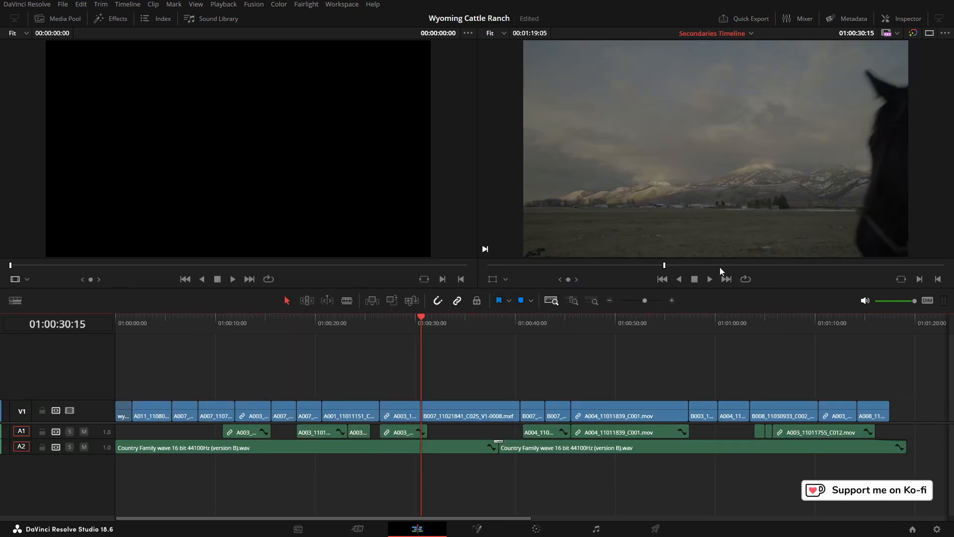
click(751, 33)
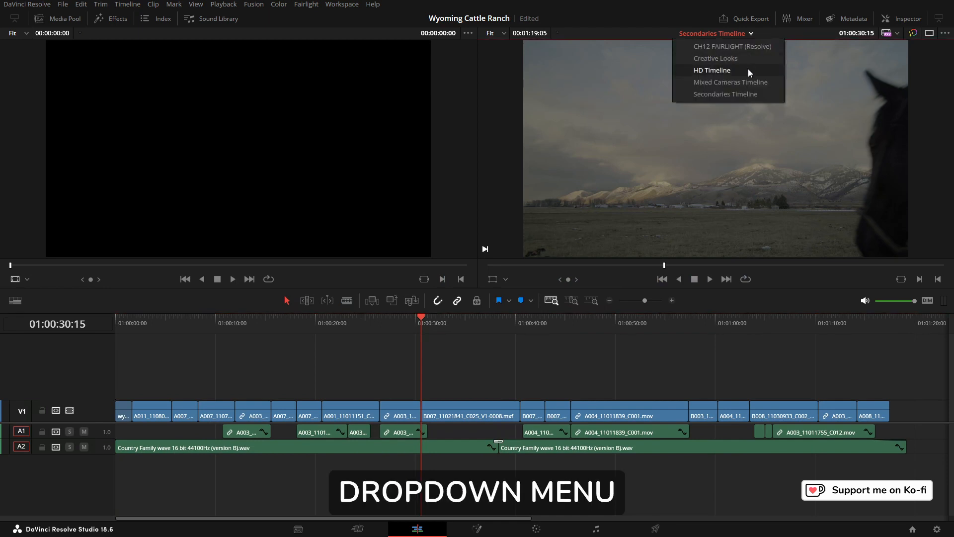
click(722, 59)
click(740, 34)
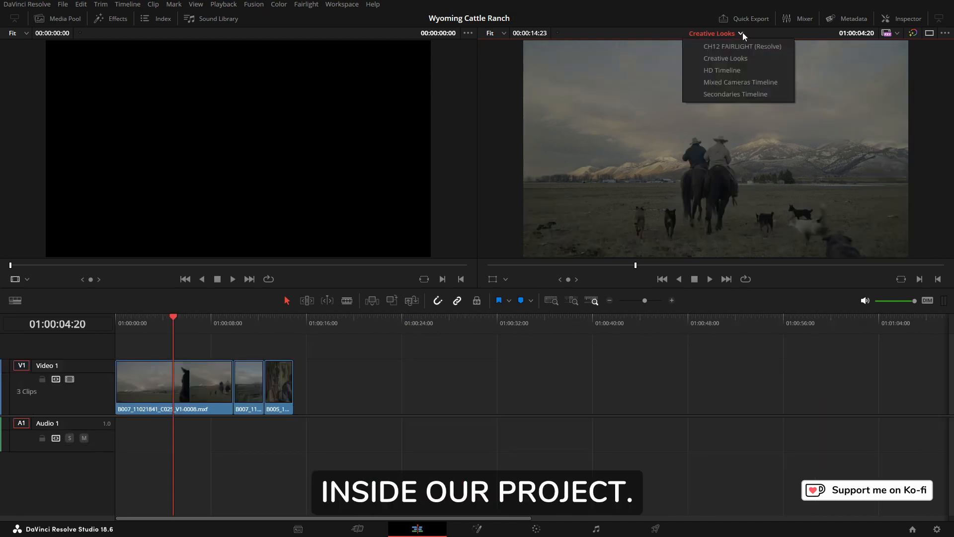
click(752, 94)
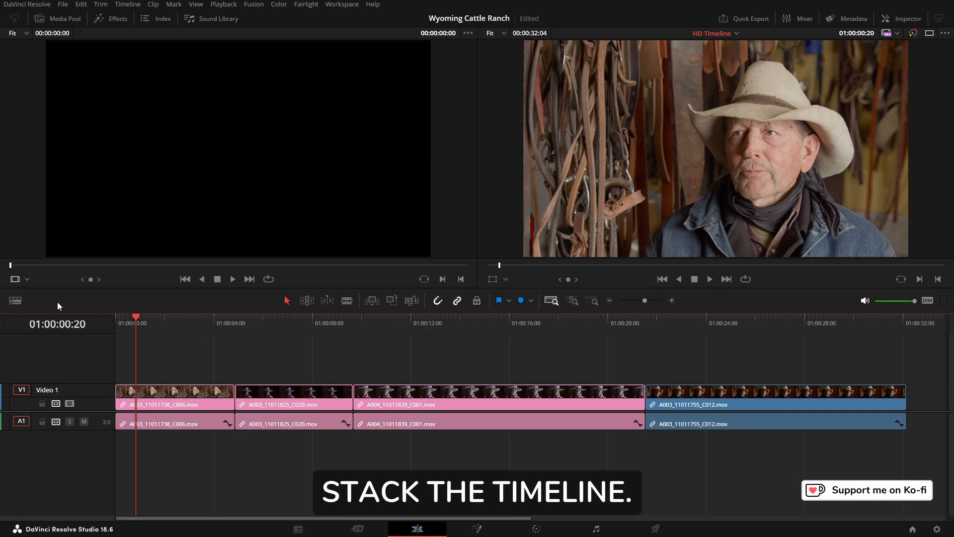
Step: Enable Stacked Timelines in the timeline view options
click(15, 301)
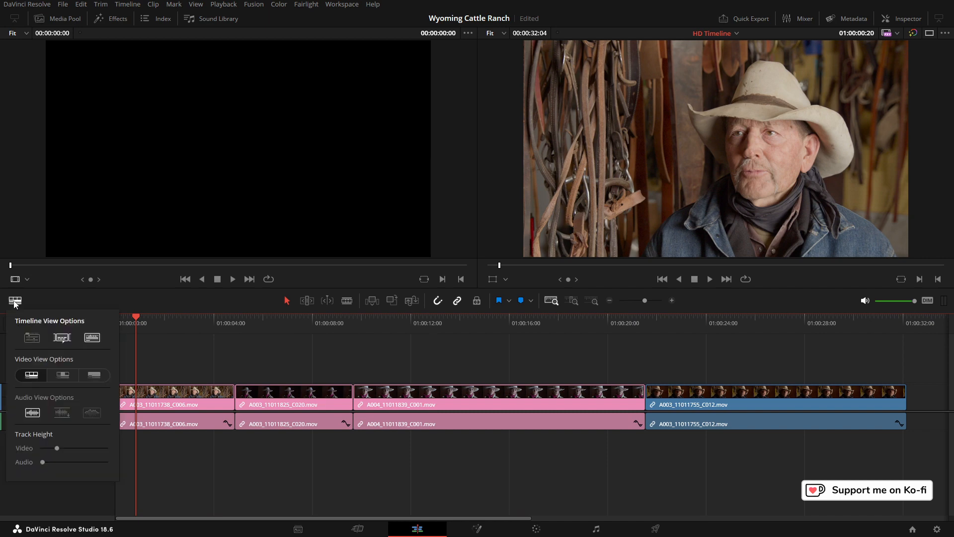
click(31, 338)
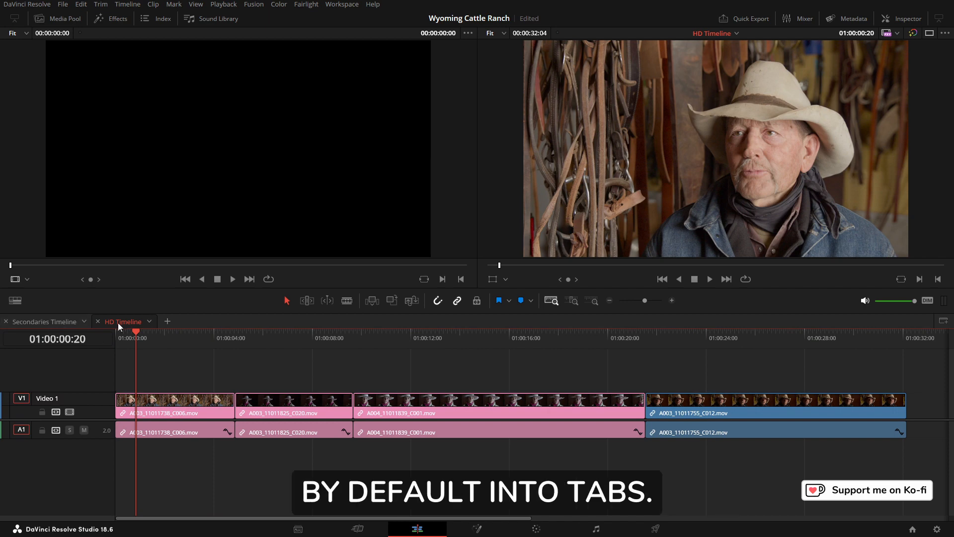
Step: Move the Secondaries Timeline tab after the HD Timeline tab and close the timeline in that tab
drag(41, 324, 167, 326)
click(148, 322)
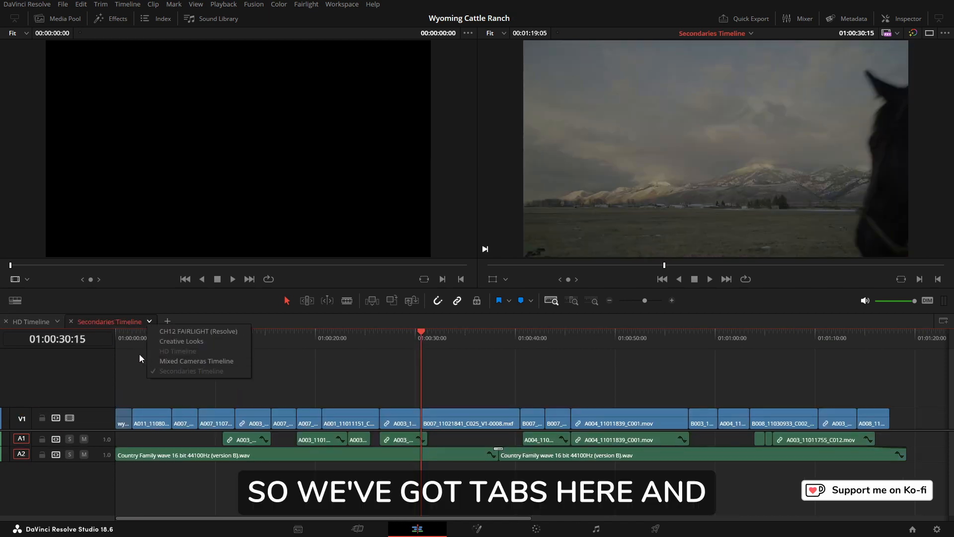
click(72, 321)
click(76, 321)
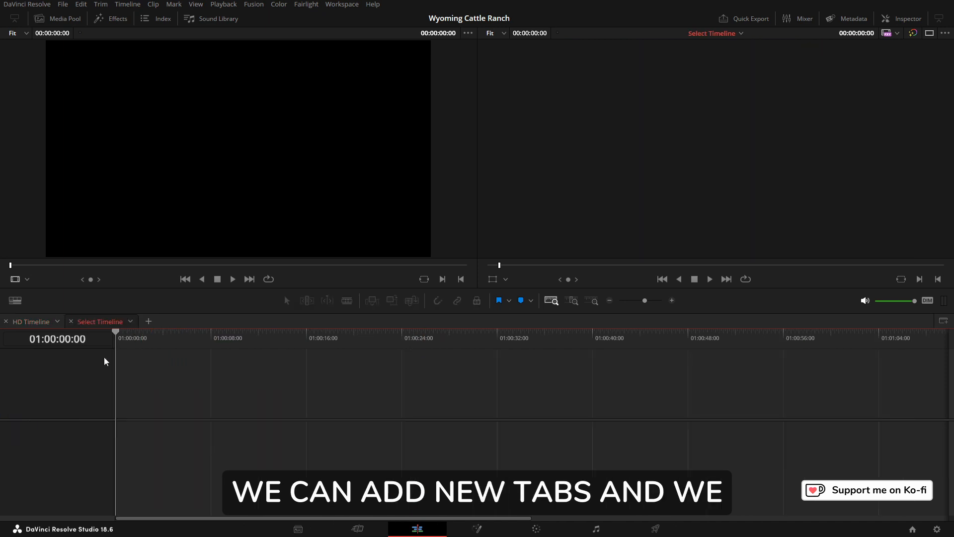
Step: Load the Secondaries Timeline into the empty tab and close that tab
click(130, 324)
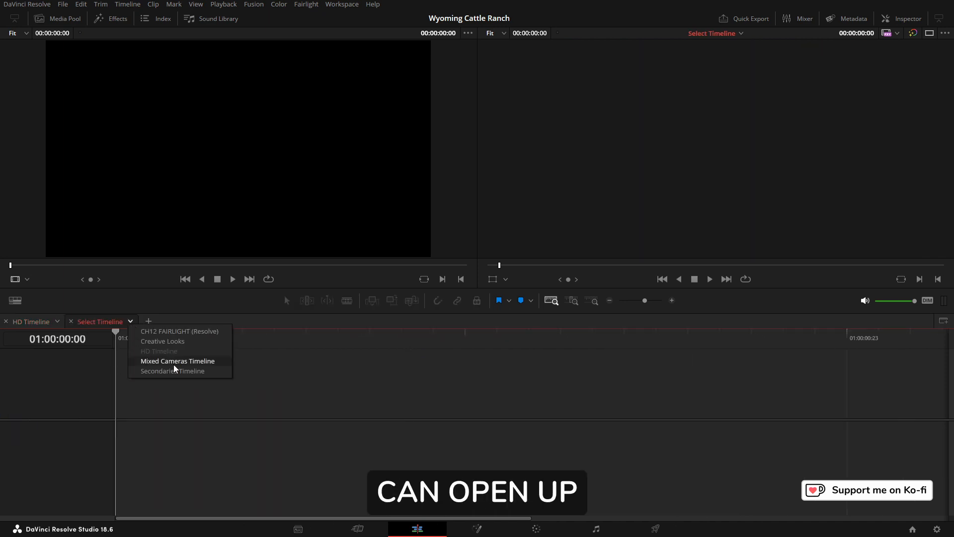
click(174, 365)
click(129, 321)
click(147, 371)
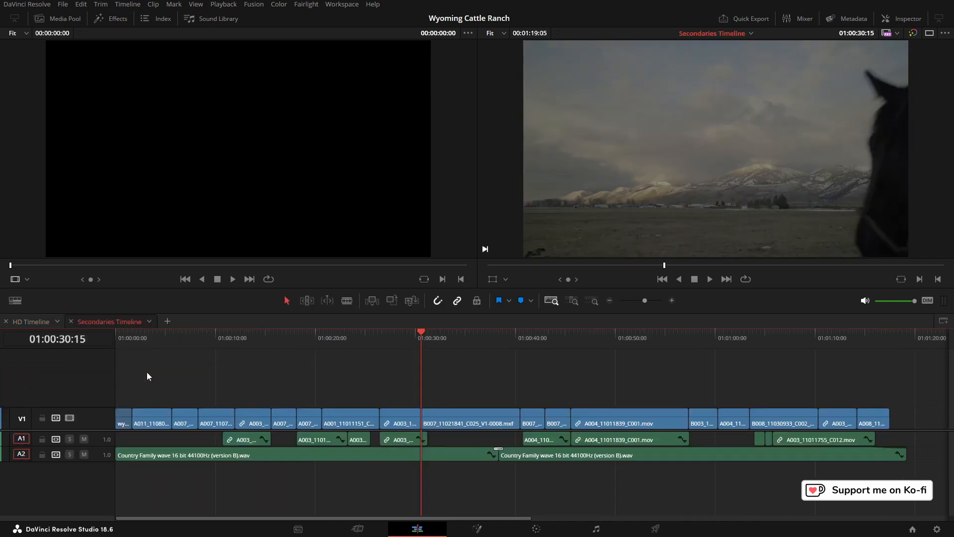
click(71, 321)
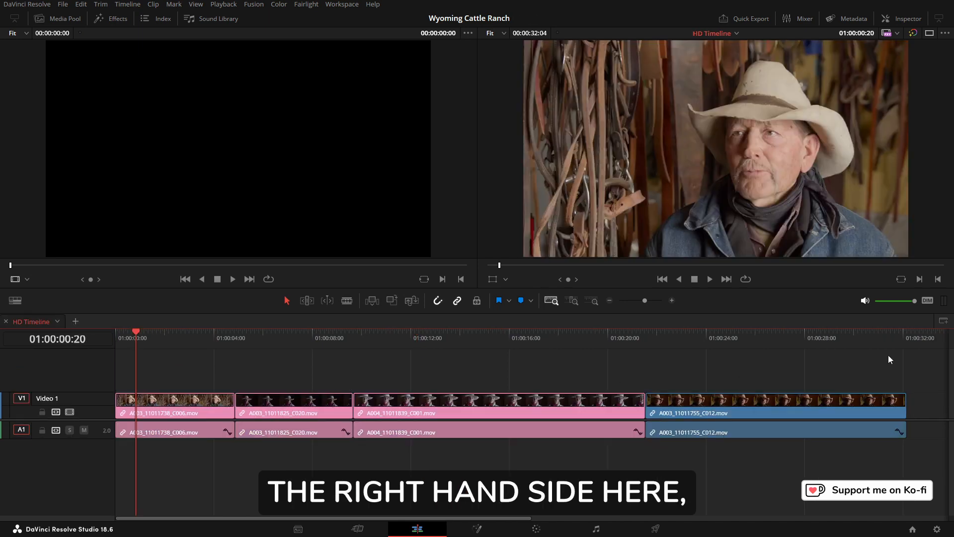
Step: Add a second stacked timeline pane and load the Secondaries Timeline into it
click(944, 322)
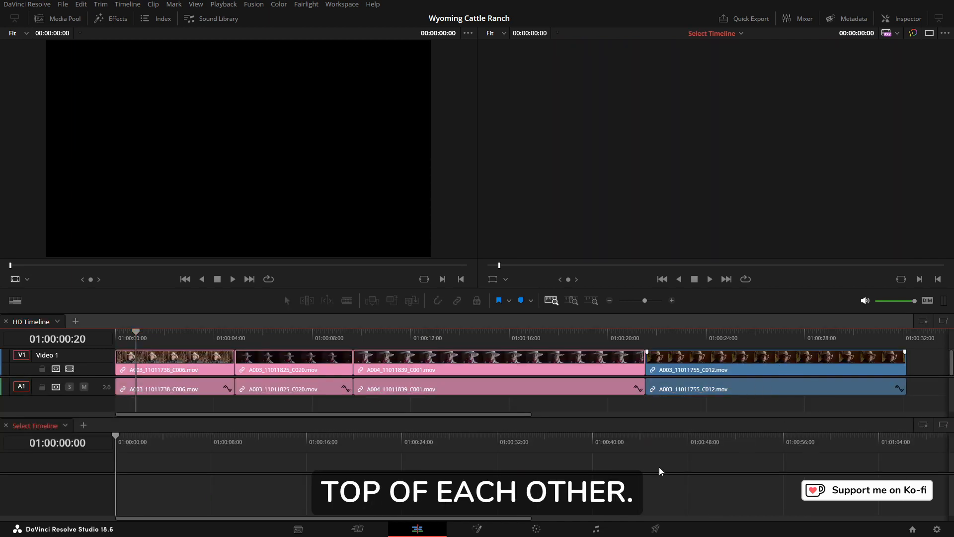
click(65, 426)
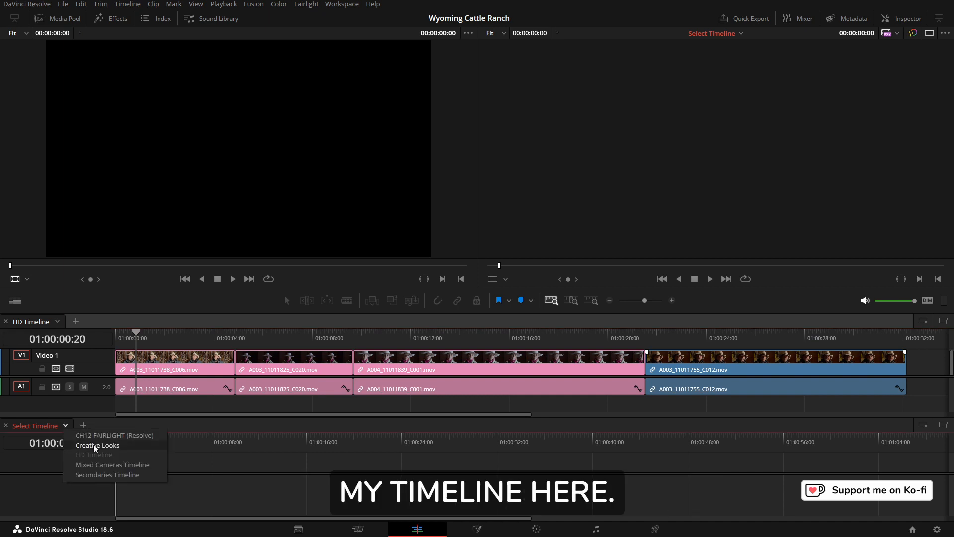
click(109, 475)
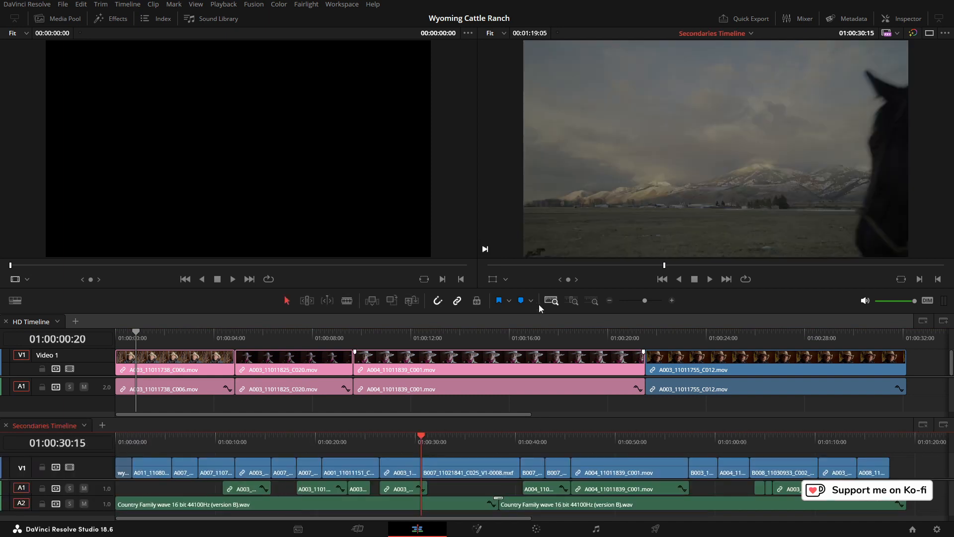
Step: Copy the three pink clips from the HD Timeline
drag(531, 288, 531, 151)
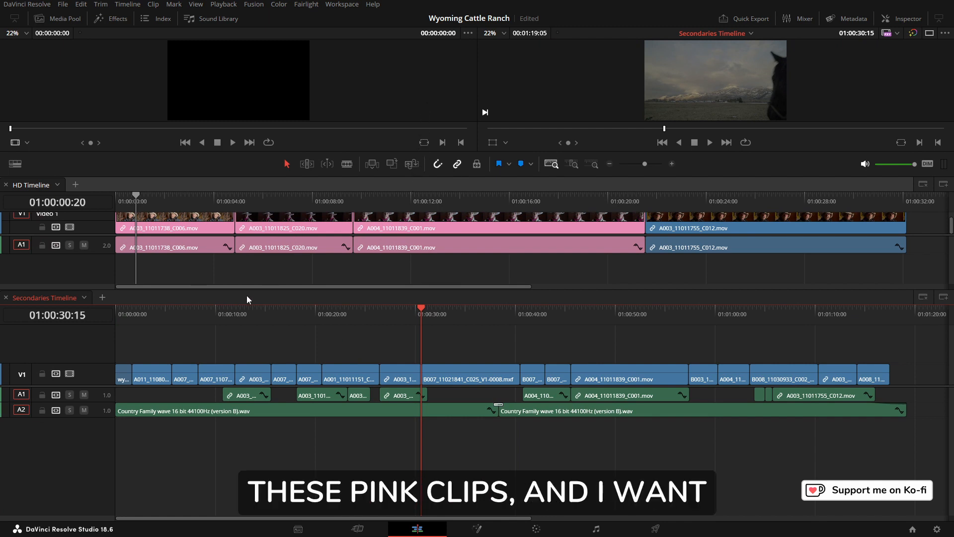
drag(251, 289, 242, 334)
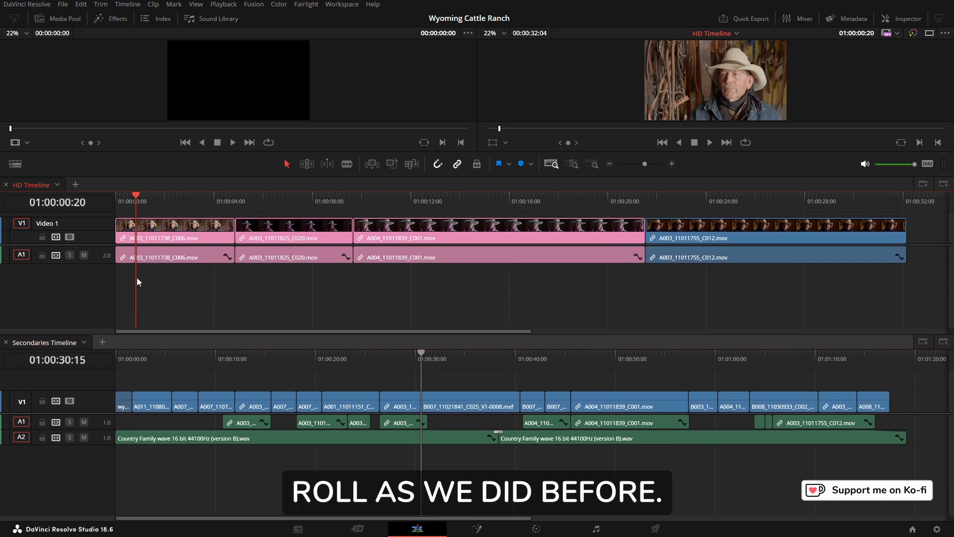
drag(144, 276, 476, 235)
right_click(478, 233)
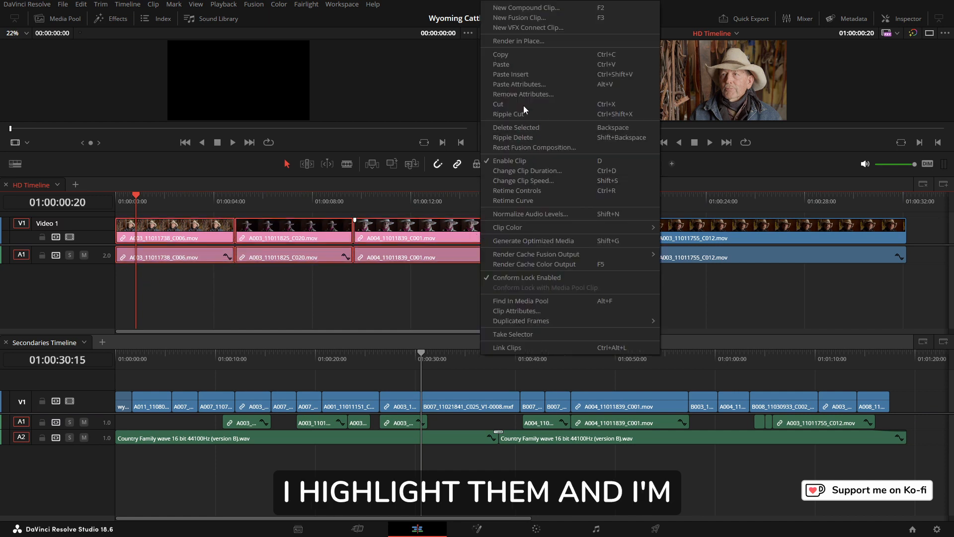
click(512, 55)
Step: Move the Secondaries Timeline playhead to 01:00:08:07
click(324, 366)
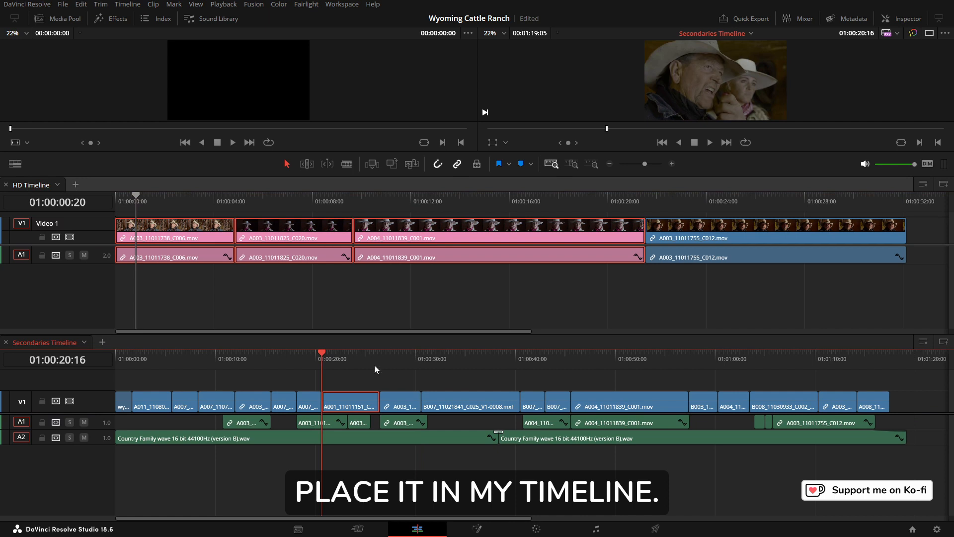
click(199, 361)
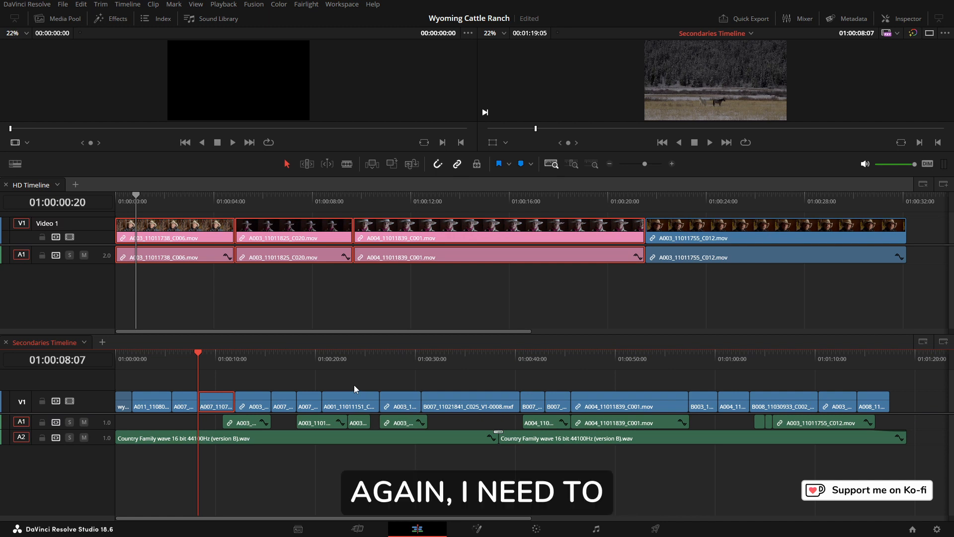
Step: Add one video track above Video 1 and one stereo audio track below Audio 2 to the Secondaries Timeline
right_click(98, 403)
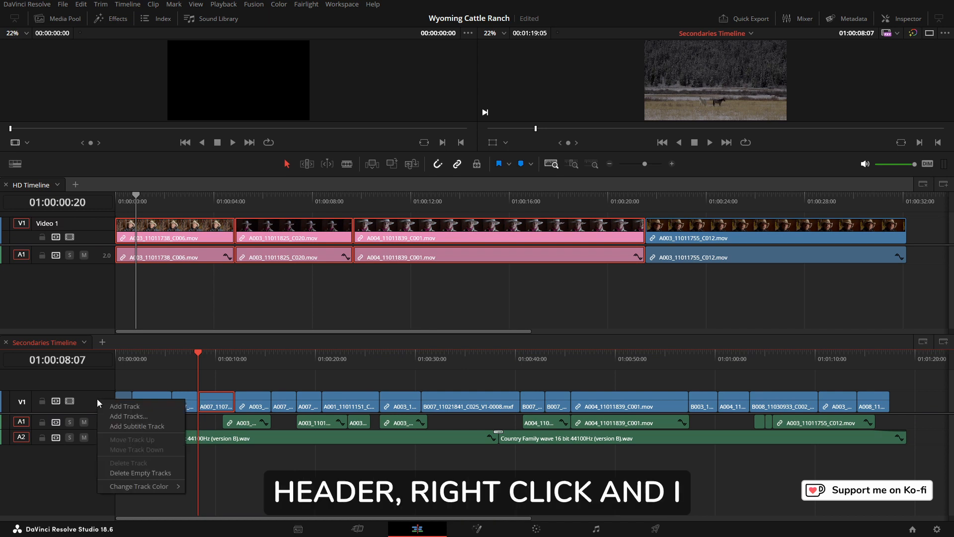
click(129, 416)
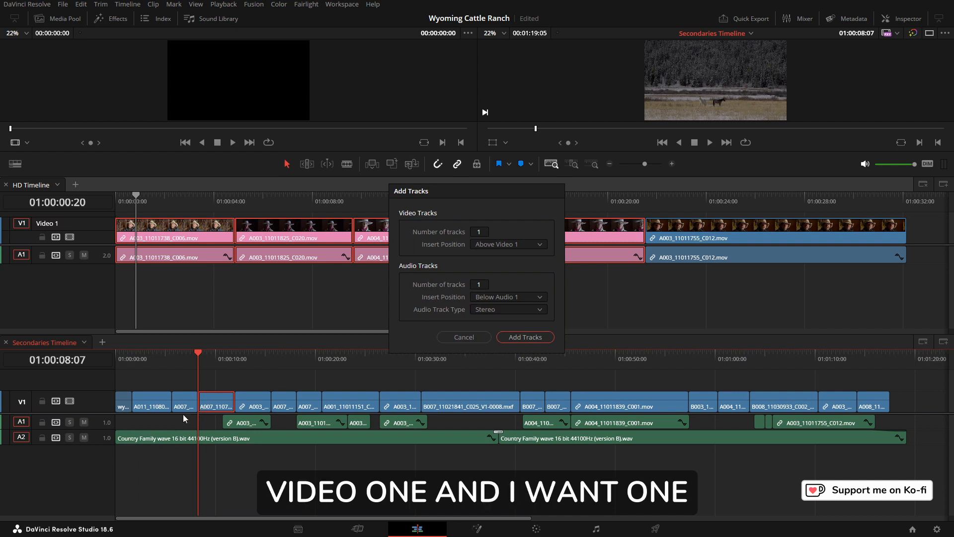
click(539, 297)
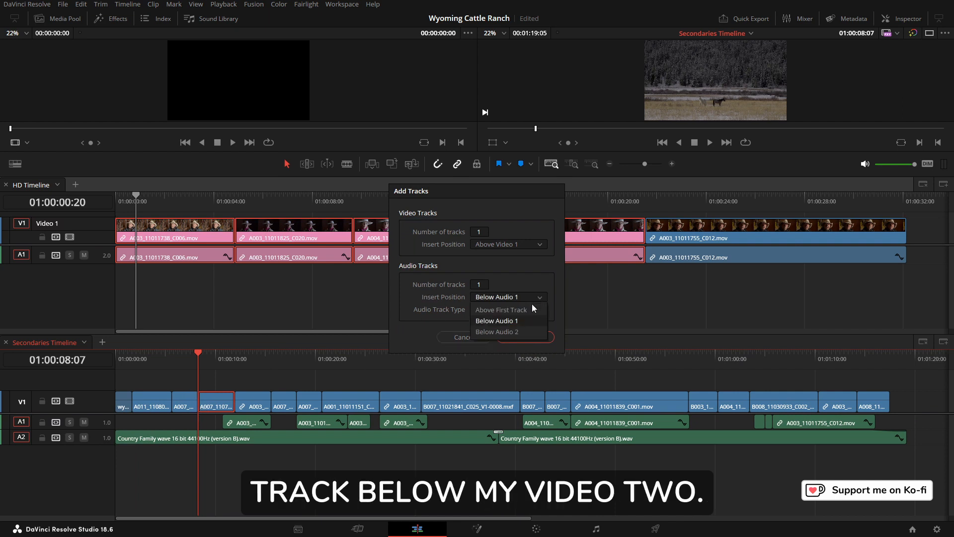
click(517, 331)
click(529, 312)
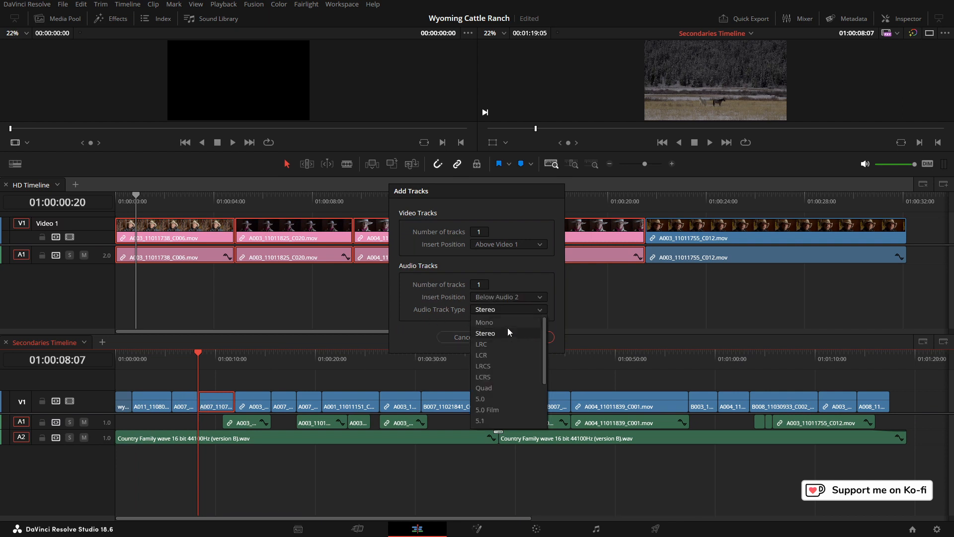
click(505, 328)
click(523, 335)
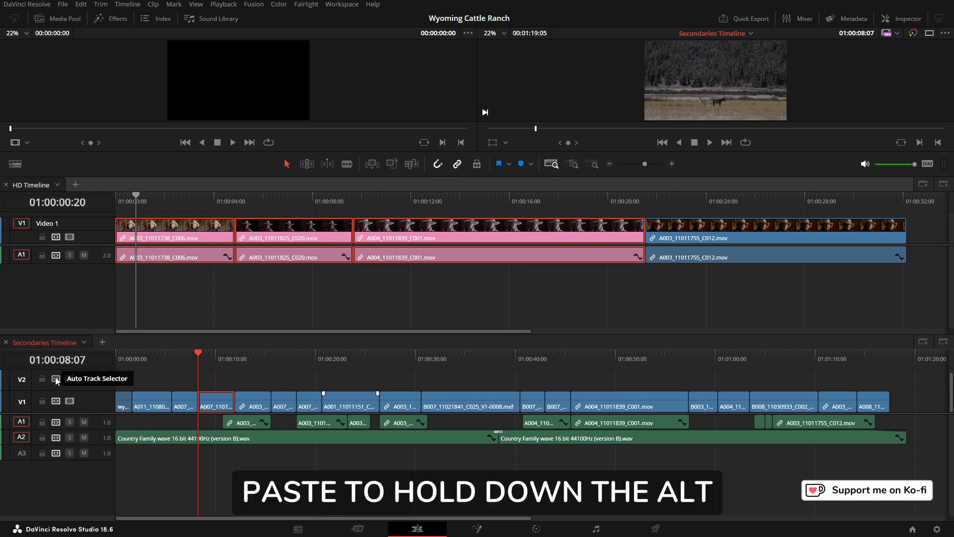
Step: Make V2 and A3 the only auto-selected tracks for pasting
alt+click(56, 380)
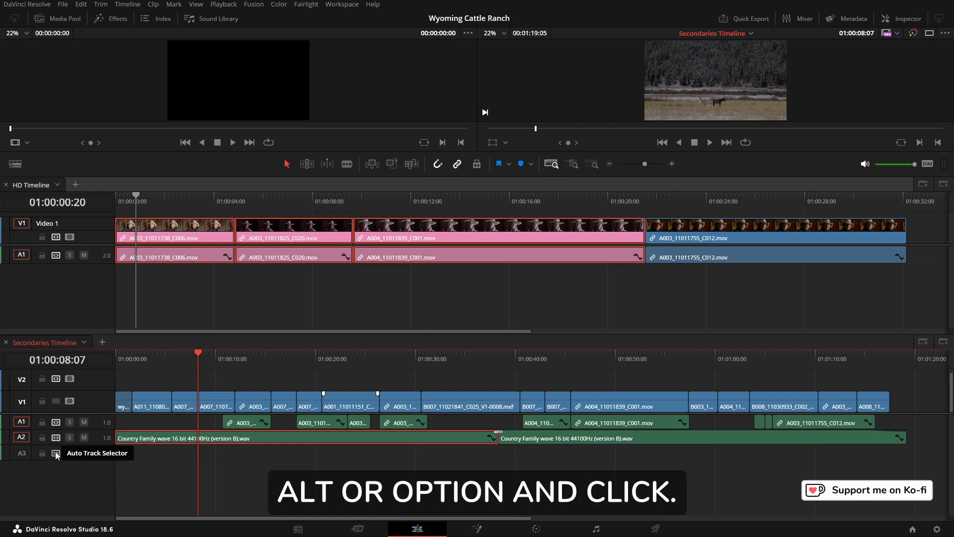
alt+click(56, 453)
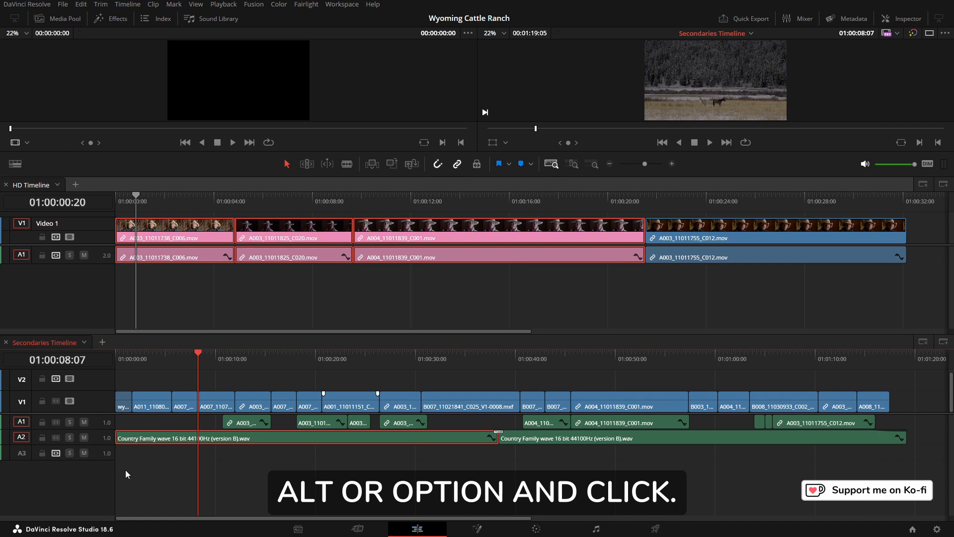
Step: Paste the copied clips into the new V2 and A3 tracks at the playhead
right_click(229, 374)
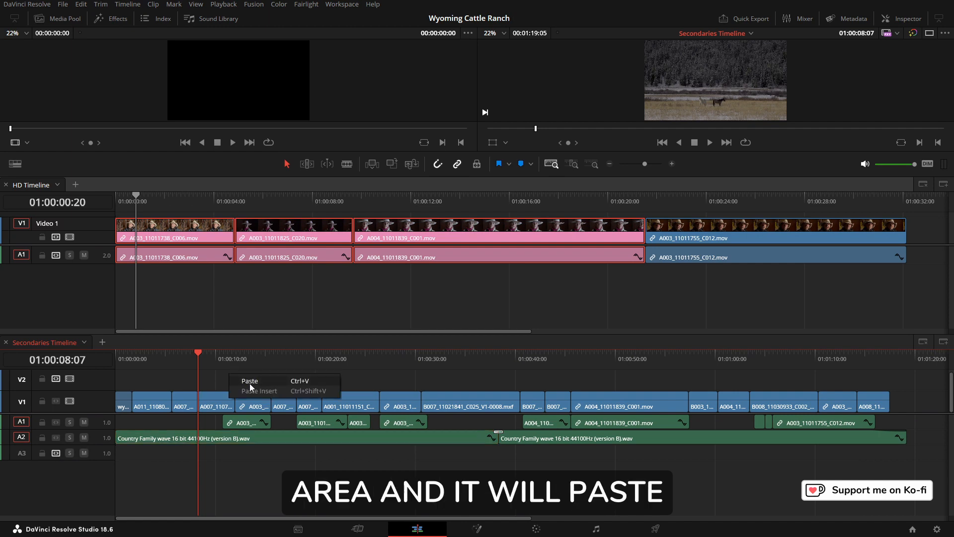
click(249, 383)
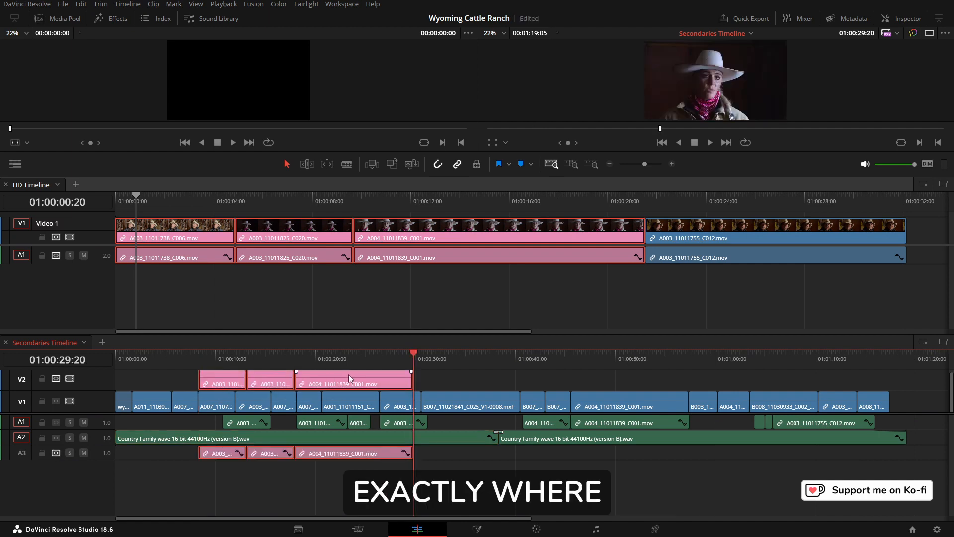